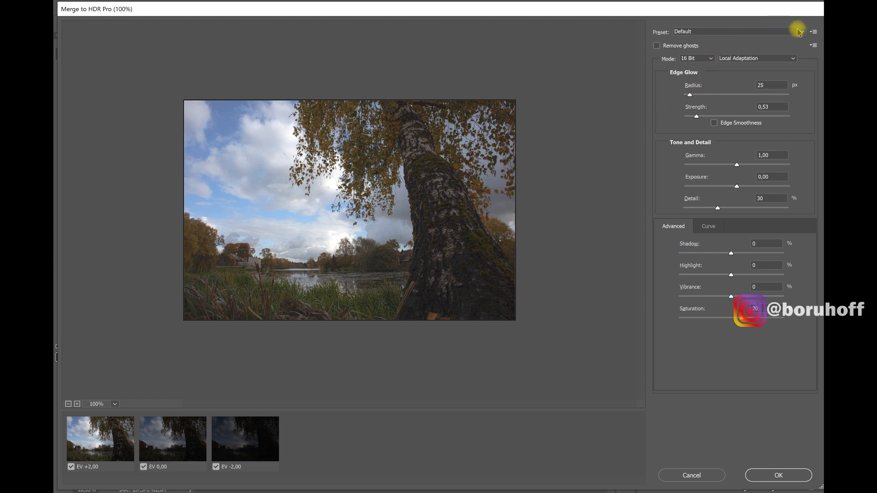
- Try ghost removal and the Photorealistic preset on the HDR merge of the three exposures
click(656, 45)
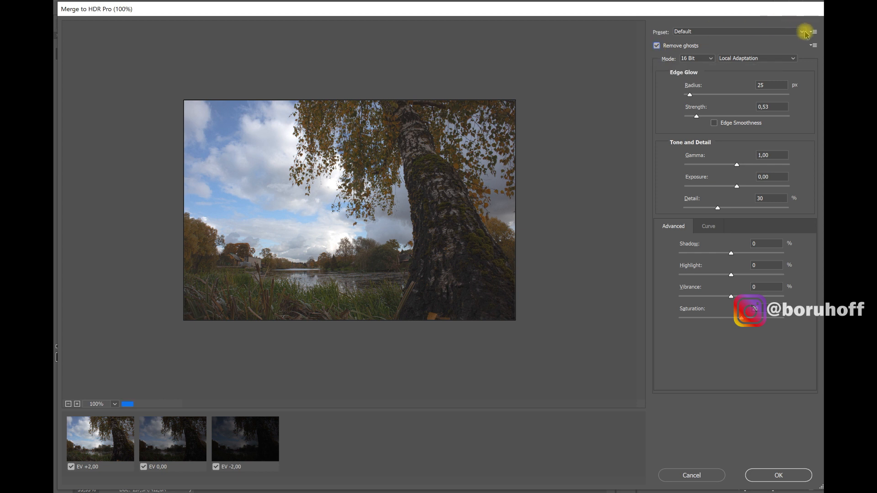
click(802, 32)
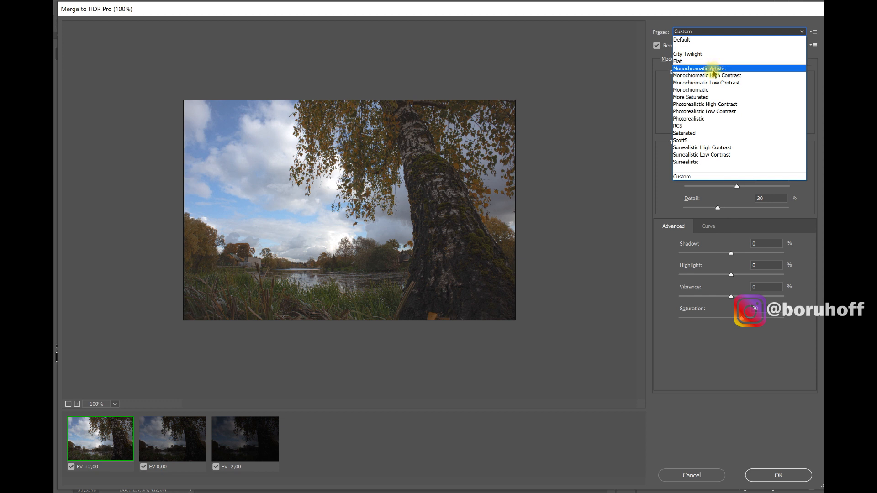
click(696, 120)
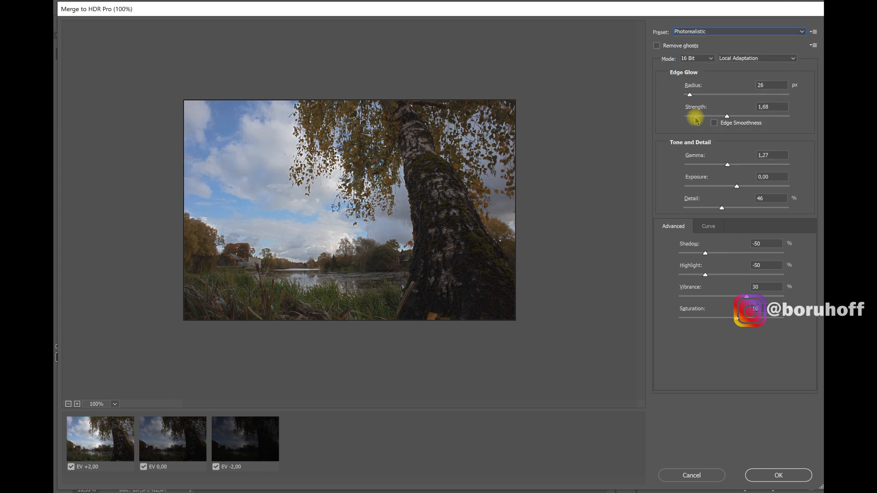
click(801, 31)
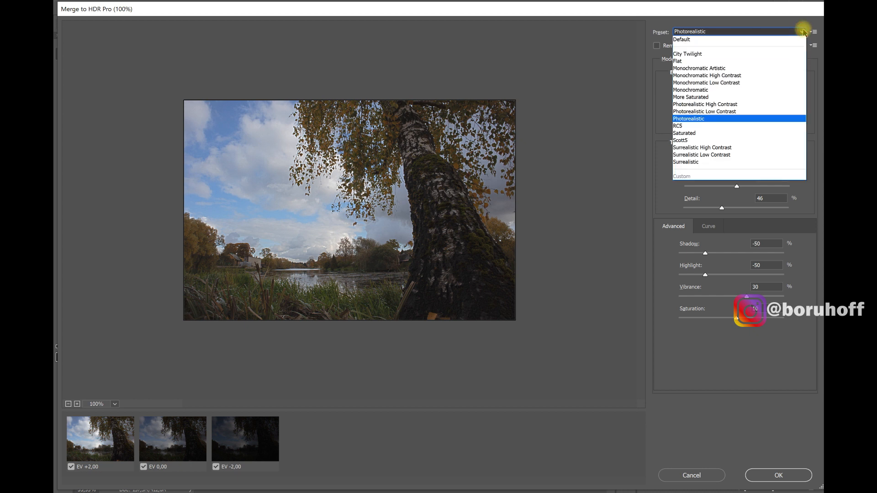
click(658, 46)
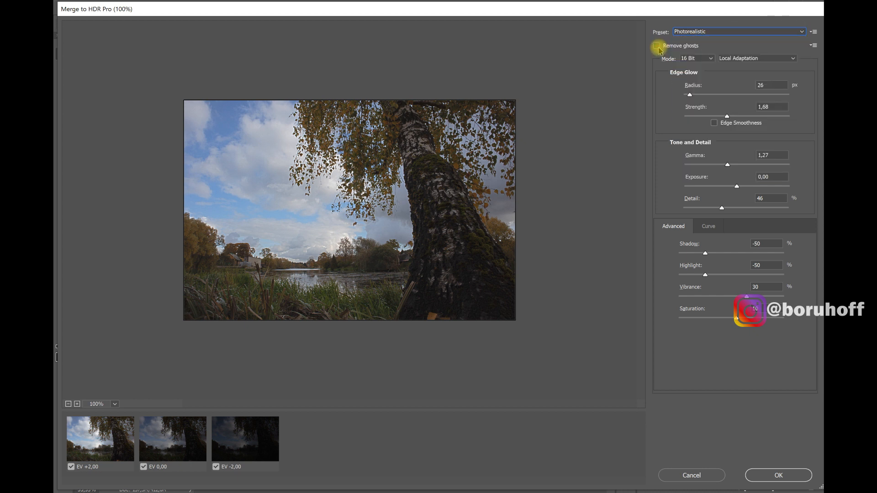
- Merge the three bracketed exposures to a 16-bit HDR image with the Saturated preset
click(802, 32)
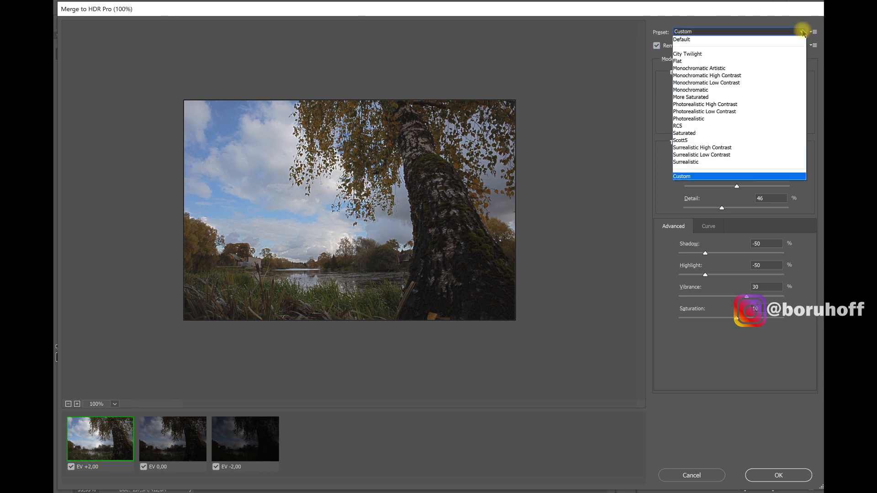
click(706, 133)
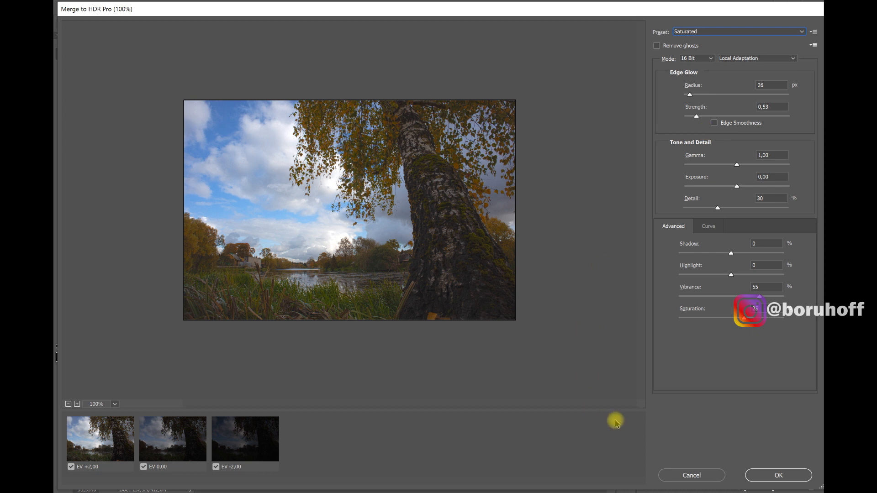
click(775, 476)
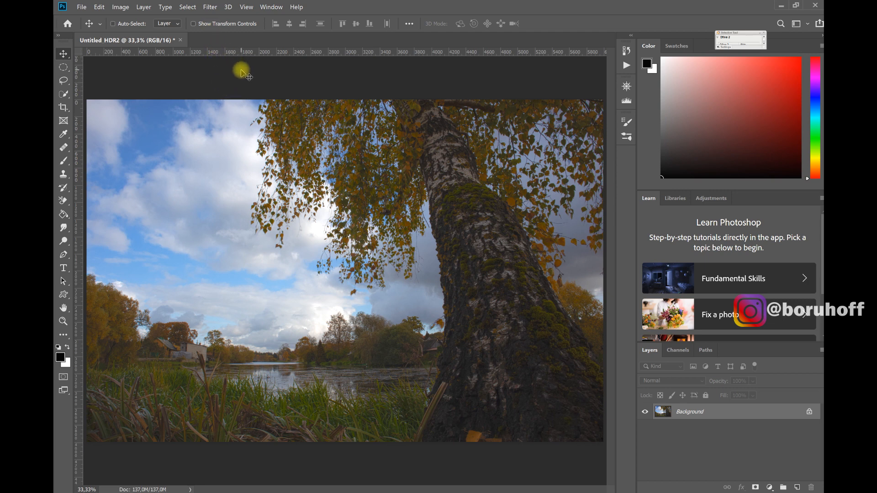
- Duplicate the background layer and apply Lens Correction to the copy, straightening it along the far waterline
key(ctrl+j)
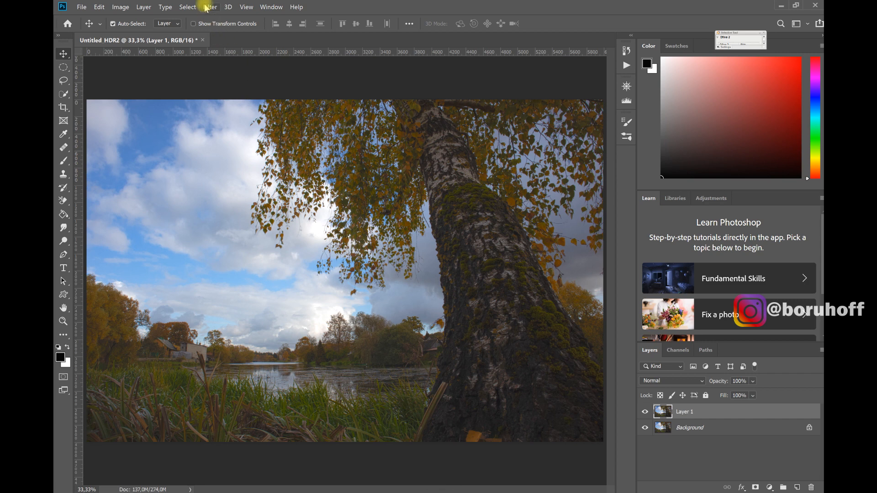
click(207, 7)
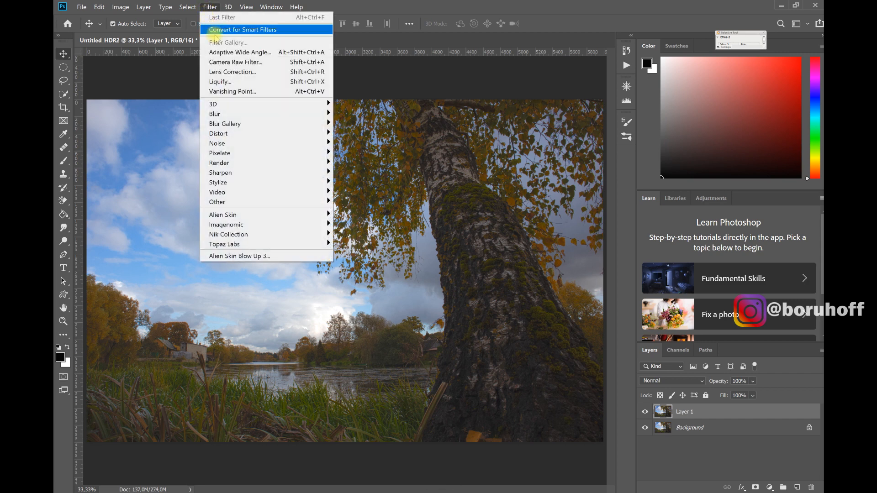
click(233, 72)
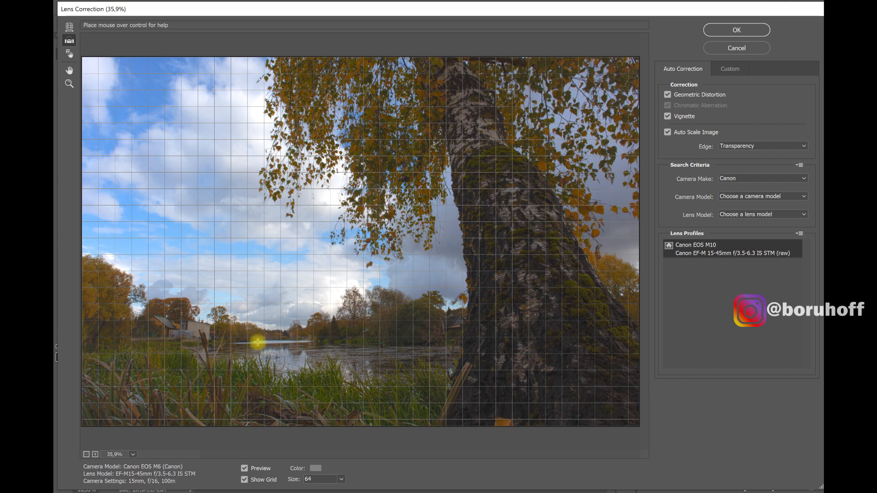
drag(258, 342, 315, 340)
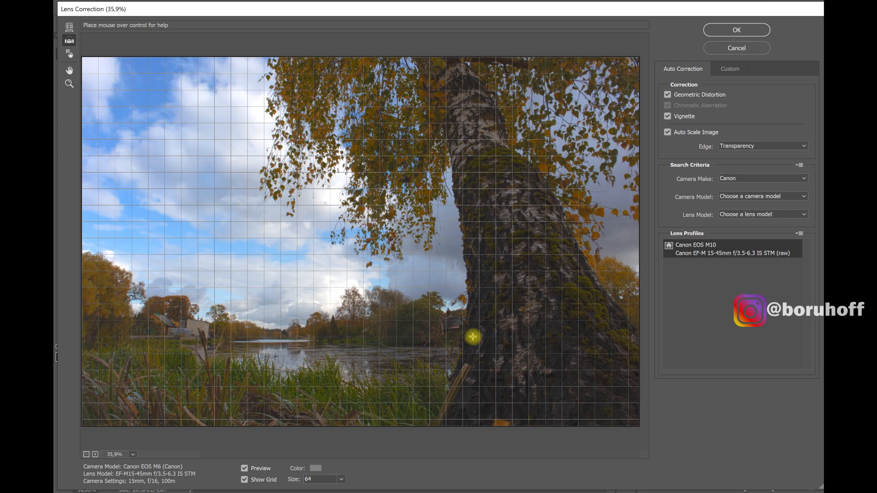
click(756, 34)
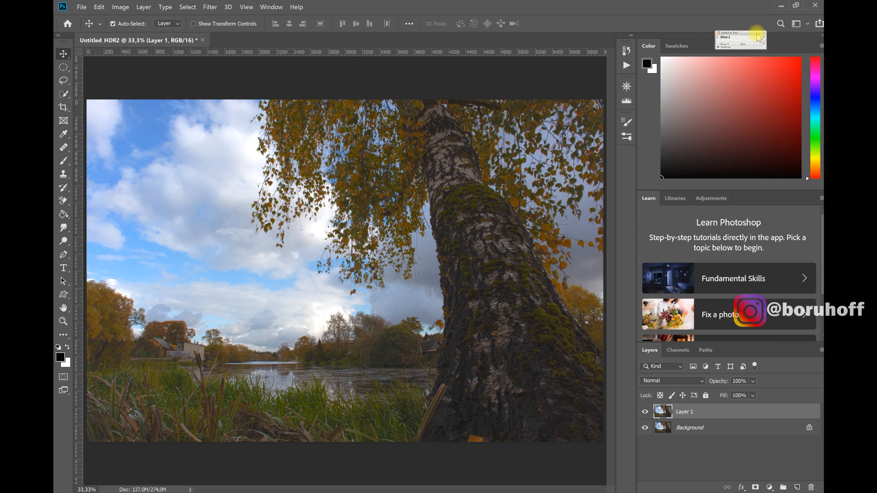
- In the Camera Raw filter, set Highlights to -100, Shadows to +100 and Whites to +47, and raise Blacks slightly
click(210, 8)
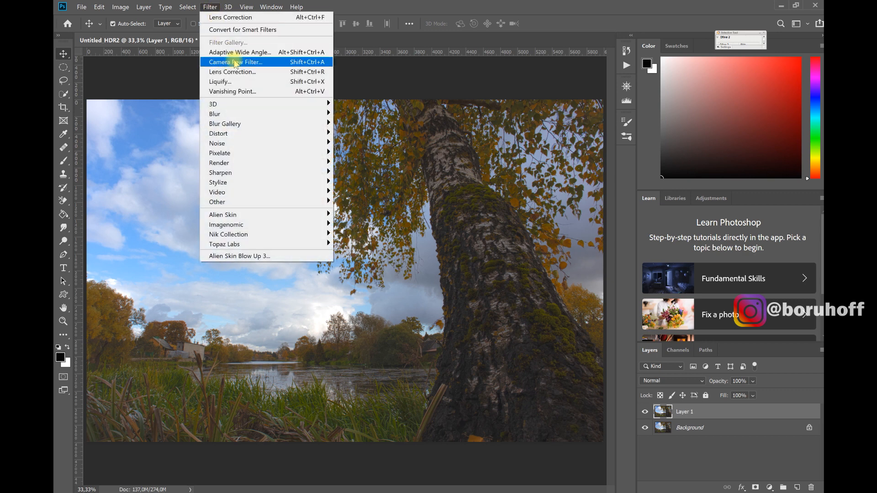
click(233, 62)
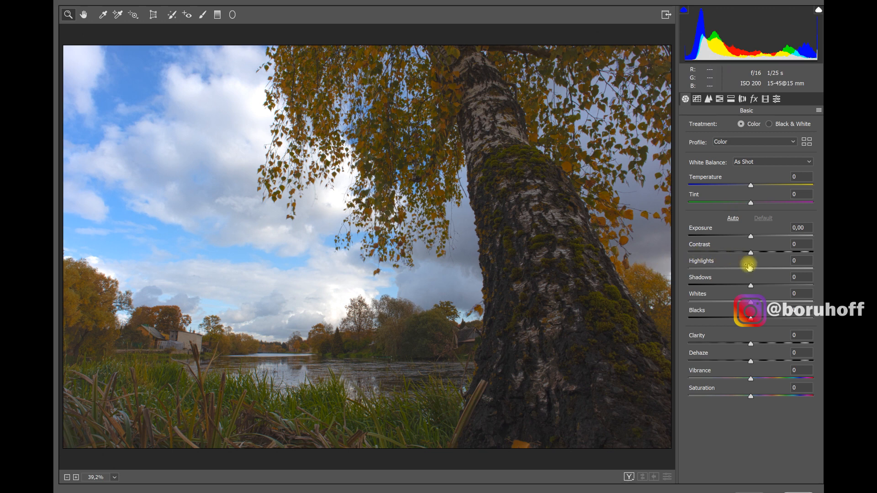
drag(751, 271, 684, 275)
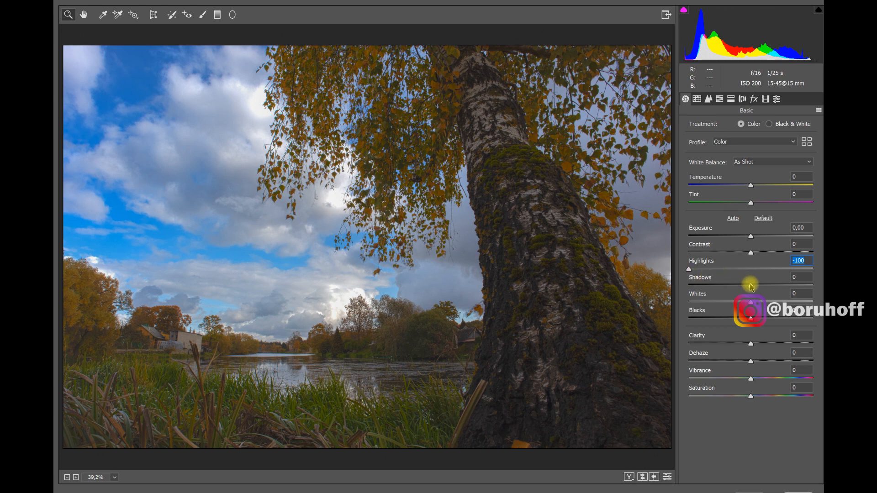
drag(751, 287, 820, 286)
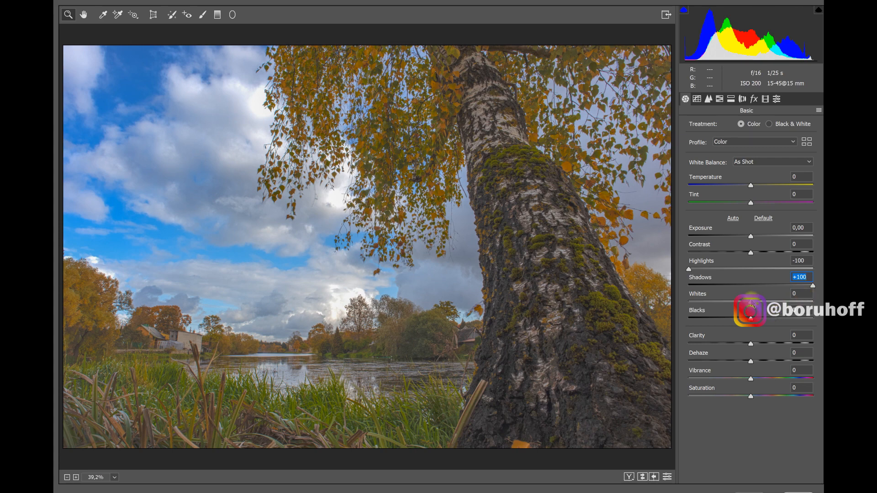
drag(750, 302, 781, 303)
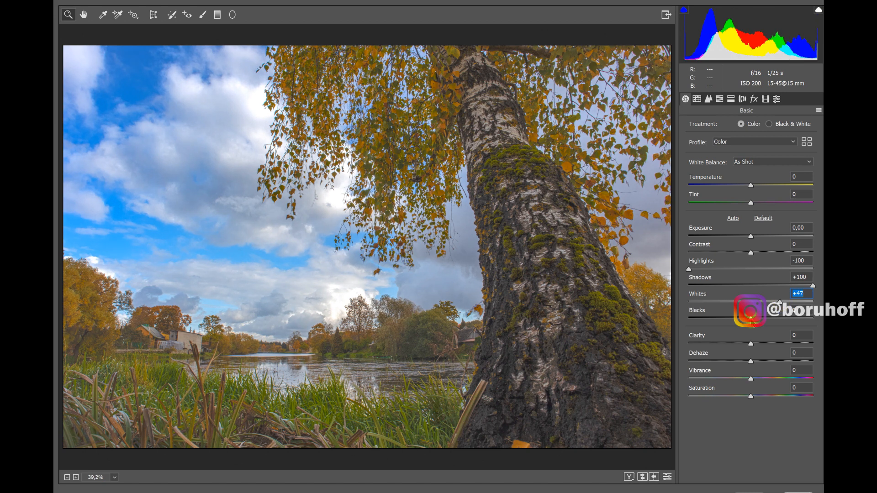
mouse_move(751, 317)
mouse_down()
mouse_move(740, 318)
mouse_move(759, 318)
mouse_up()
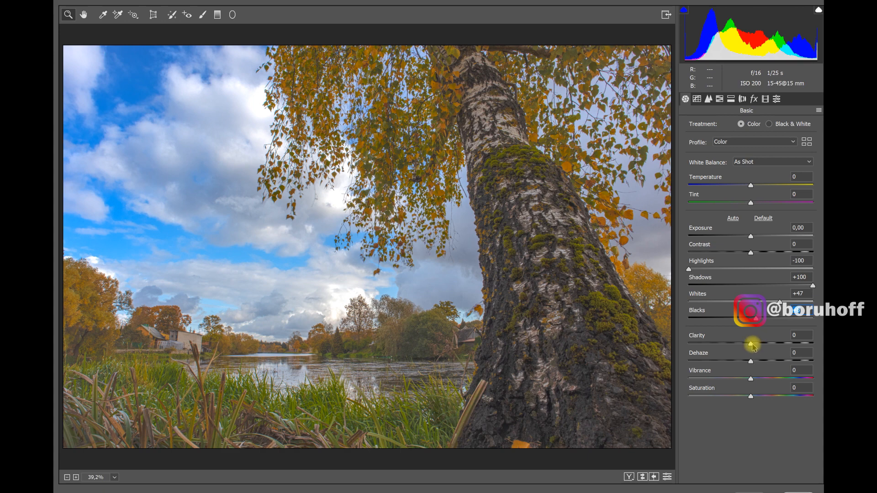
- Set Clarity to -2, Dehaze to +13, Vibrance to -26 and Saturation to +63
drag(751, 344, 759, 364)
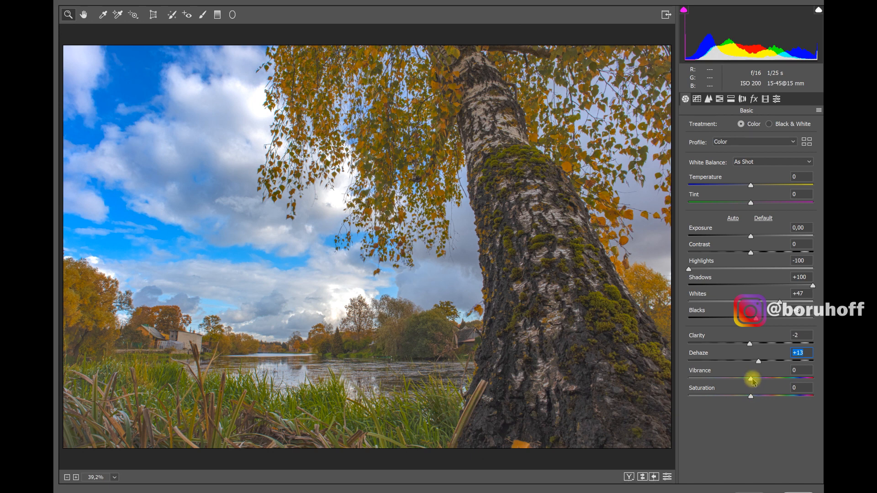
drag(751, 380, 792, 402)
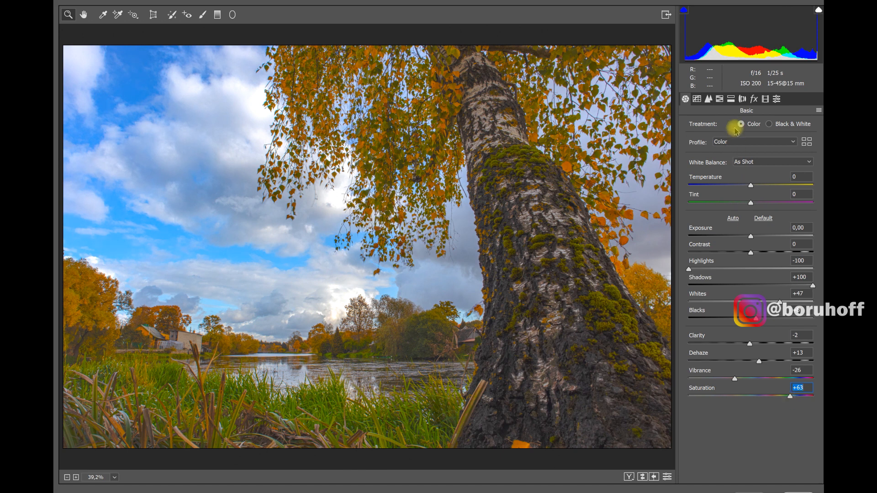
- Shift the HSL hues of Greens to -32, Yellows to -27, Oranges to +18 and Reds to +31
click(720, 98)
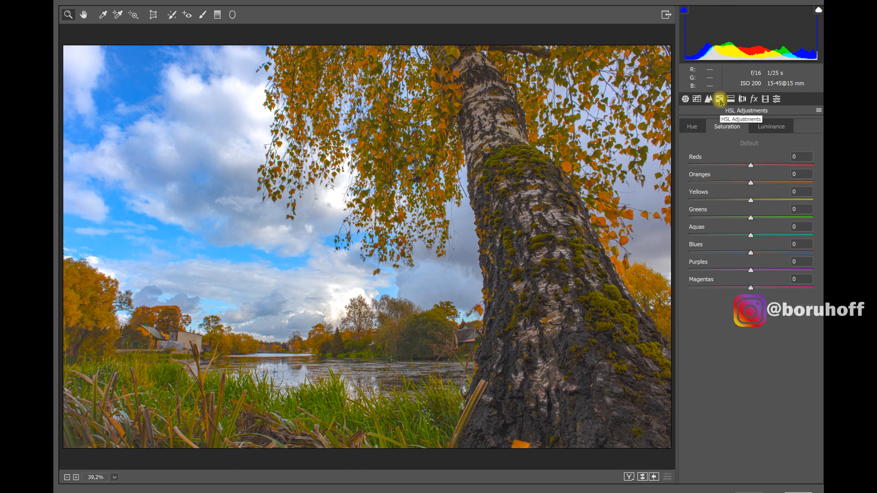
click(692, 127)
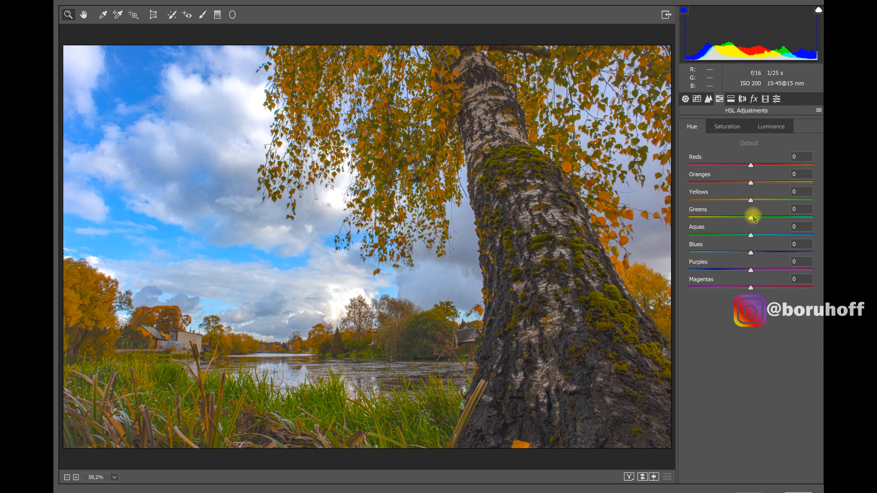
drag(751, 219, 731, 220)
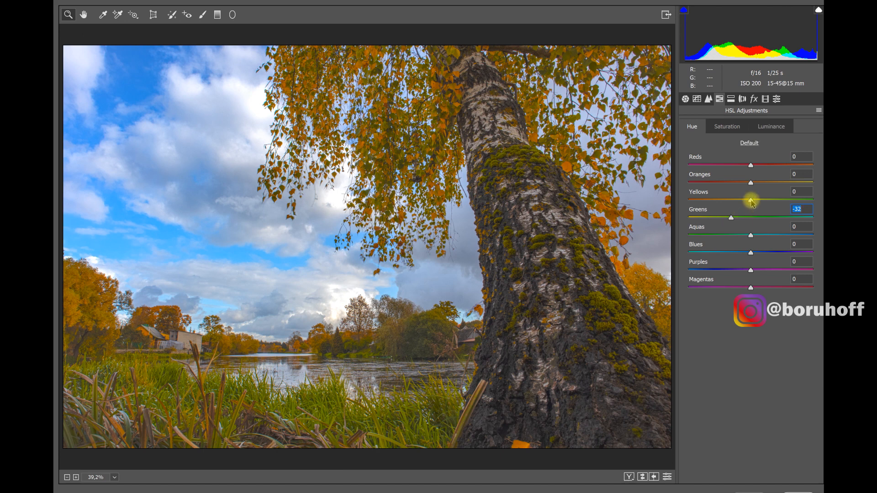
drag(751, 204, 735, 203)
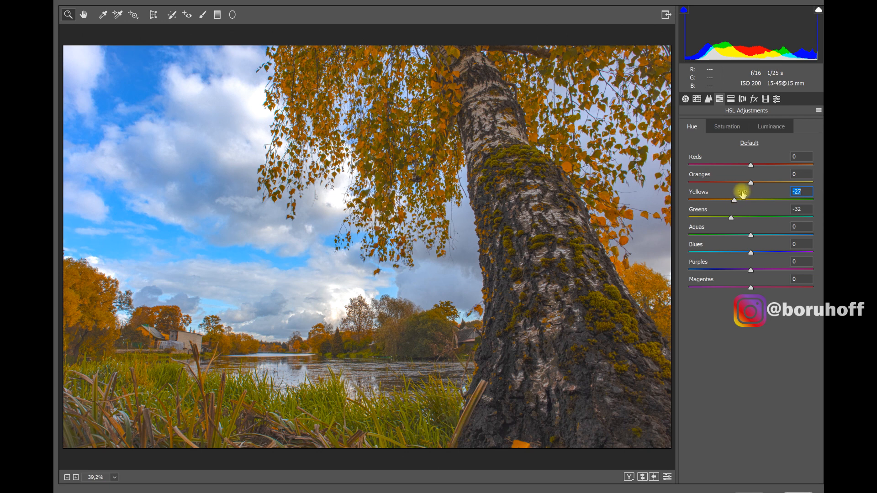
drag(750, 182, 770, 165)
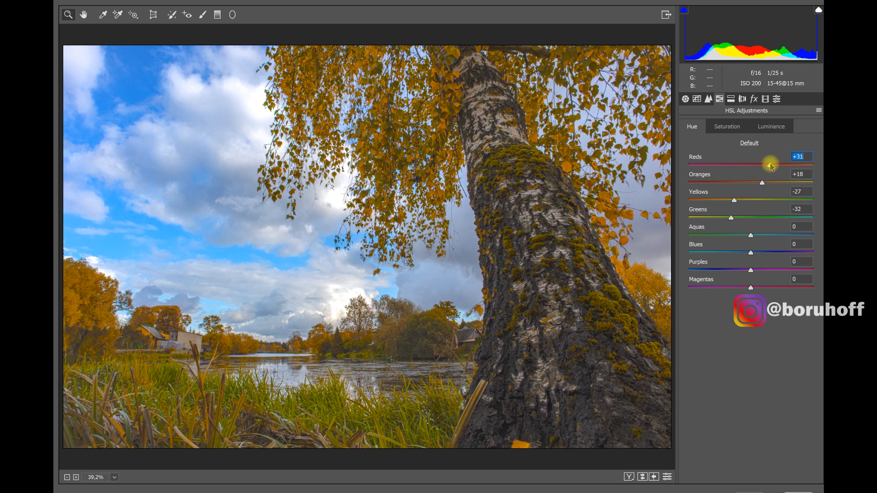
- Shift the HSL hues of Aquas to +33, Blues to +7 and Purples to -10
drag(751, 236, 755, 256)
click(750, 254)
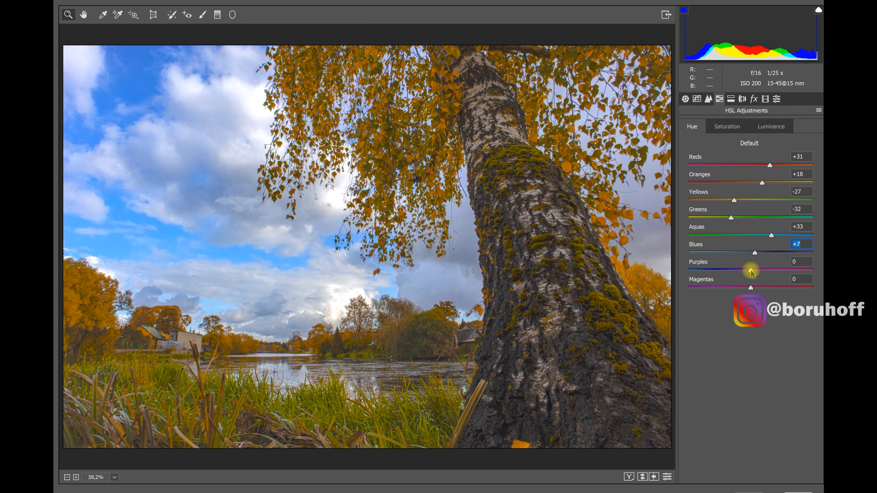
drag(751, 269, 743, 271)
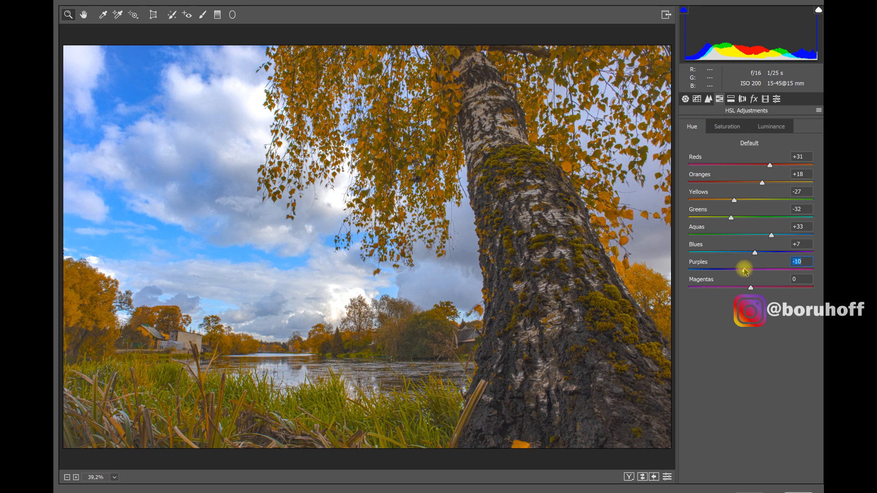
- Set the HSL luminance of Blues to -20 and Aquas to +40
click(774, 128)
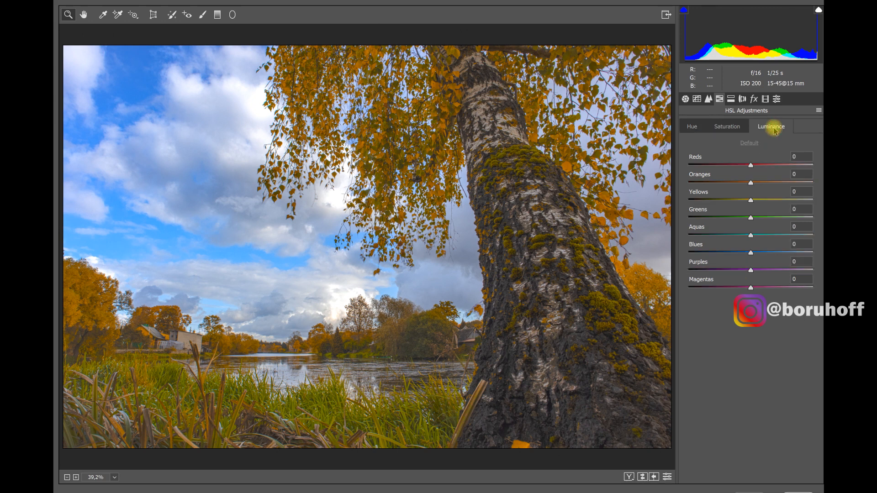
drag(751, 254, 678, 235)
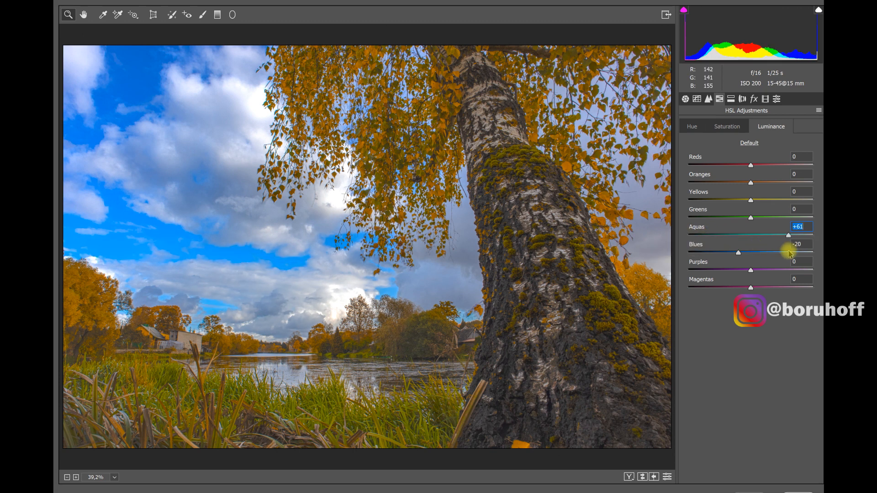
text(15)
key(Return)
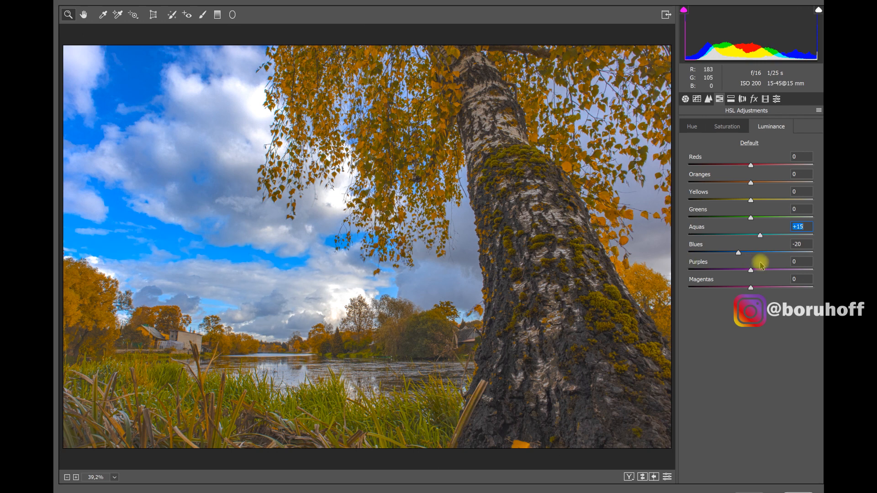
text(40)
key(Return)
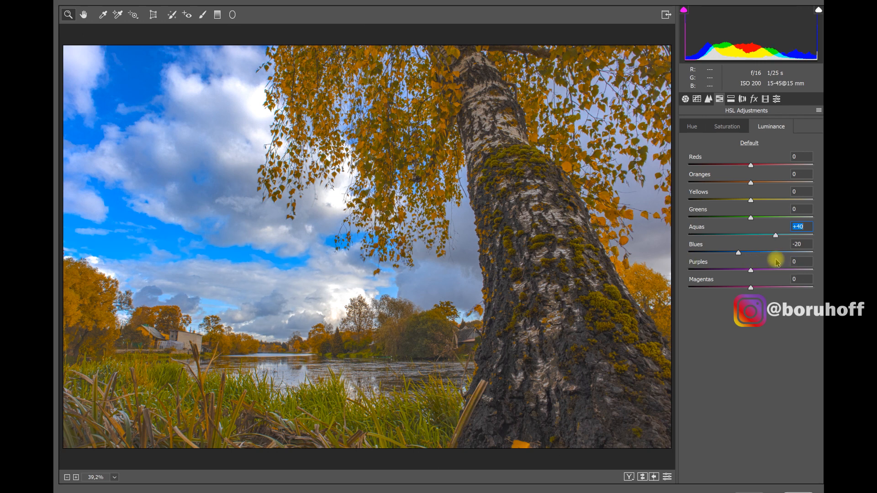
- Reduce the HSL saturation of Blues to -18
click(728, 128)
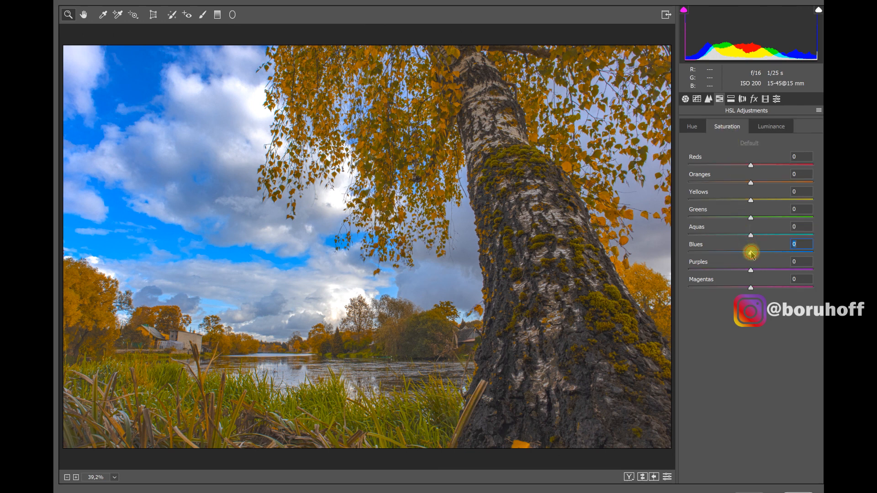
drag(752, 252, 745, 254)
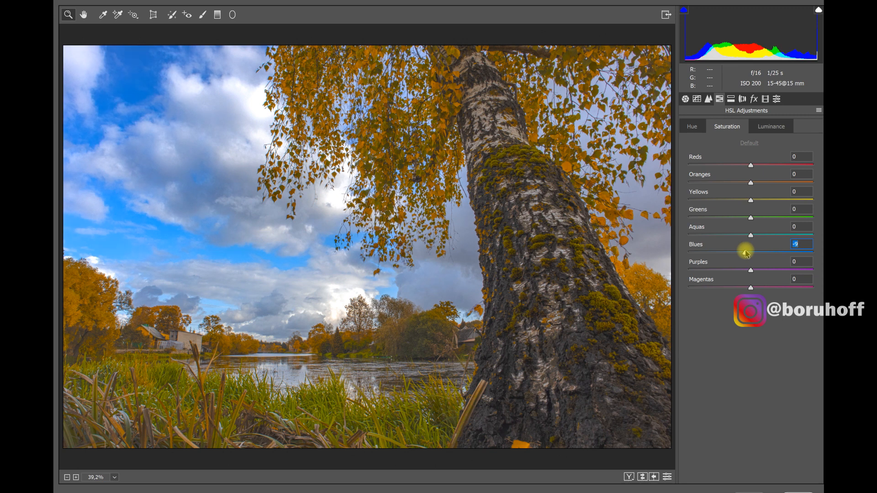
drag(745, 253, 739, 253)
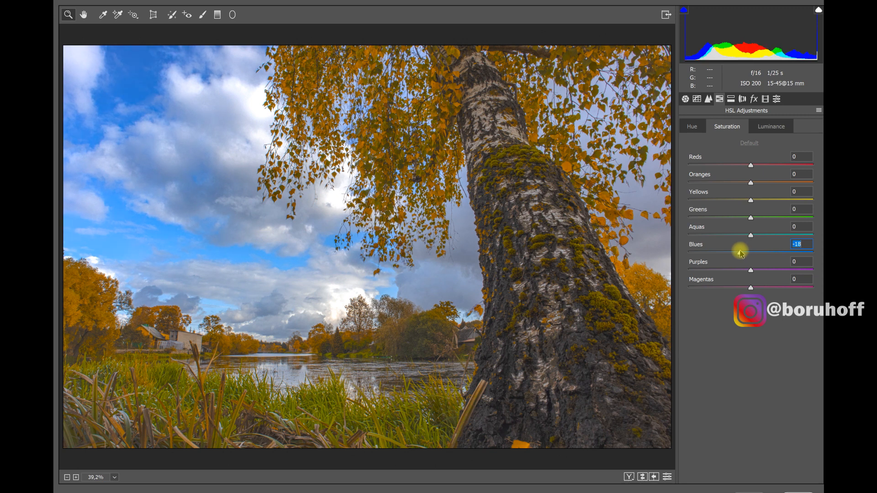
- Lower the HSL luminance of Blues to -42 and the HSL saturation of Aquas to -79 and Blues to -24
click(770, 130)
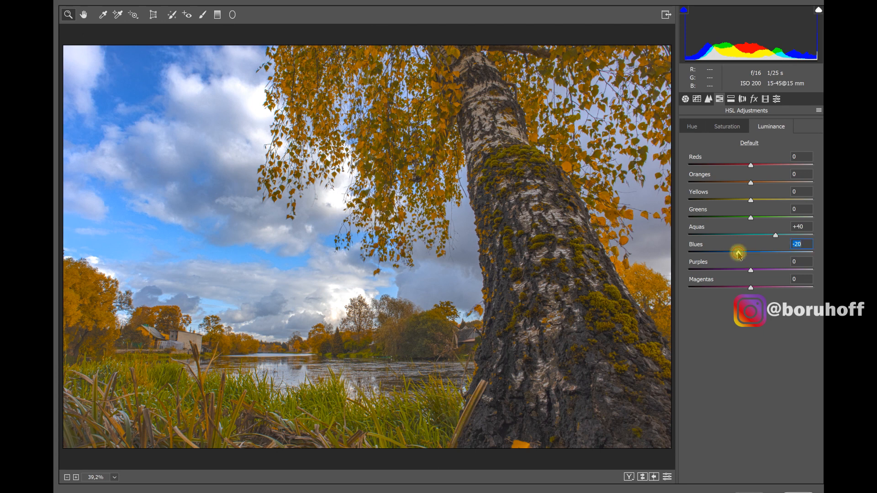
mouse_move(738, 253)
mouse_down()
mouse_move(725, 254)
mouse_move(733, 255)
mouse_up()
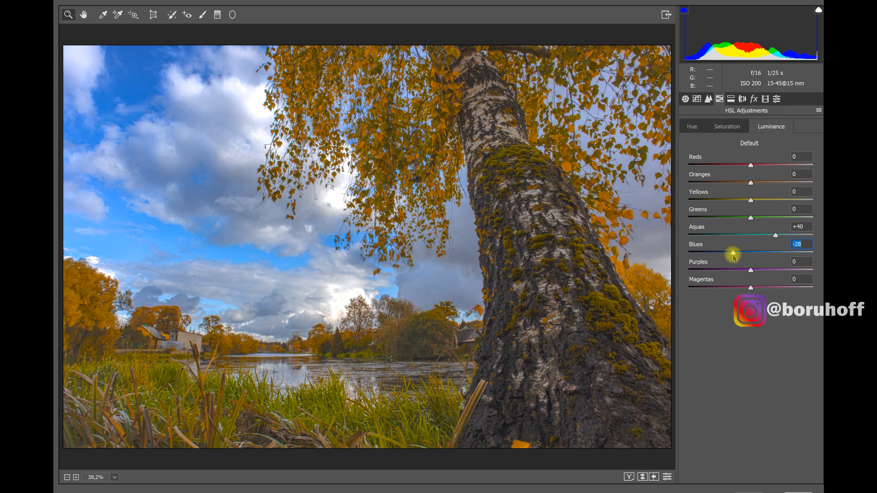
click(727, 126)
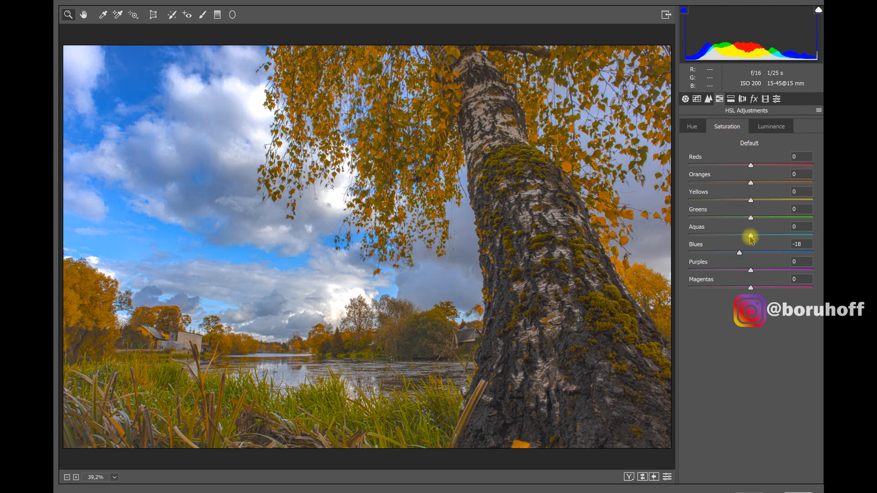
drag(748, 234, 736, 255)
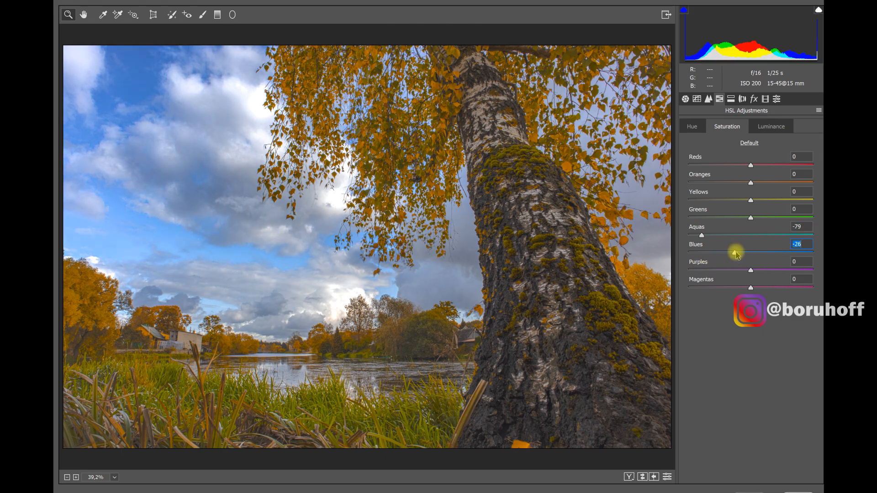
click(770, 126)
drag(733, 253, 726, 254)
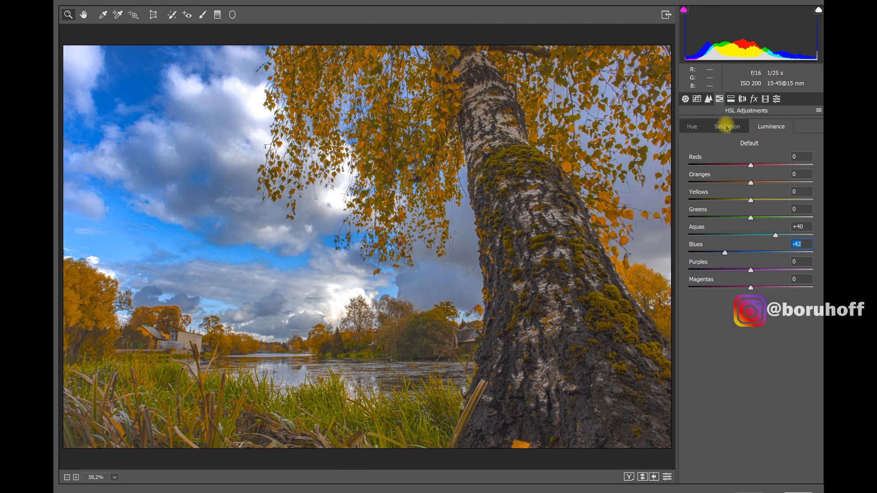
- Shift the HSL hues of Greens to -46 and Yellows to -38, and raise Dehaze to +33
click(691, 126)
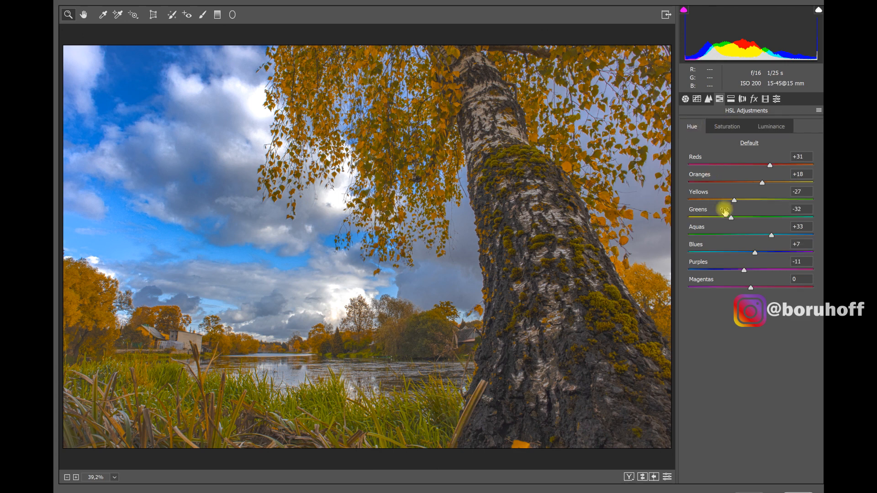
drag(732, 220, 727, 201)
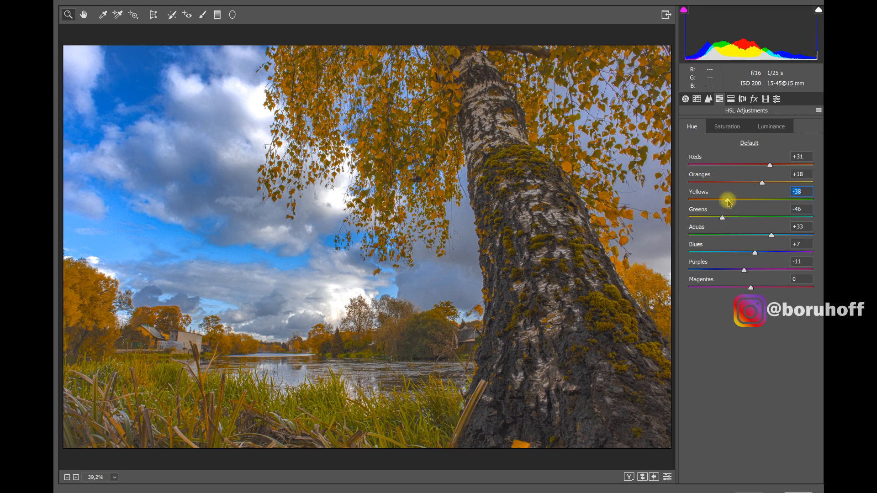
click(686, 99)
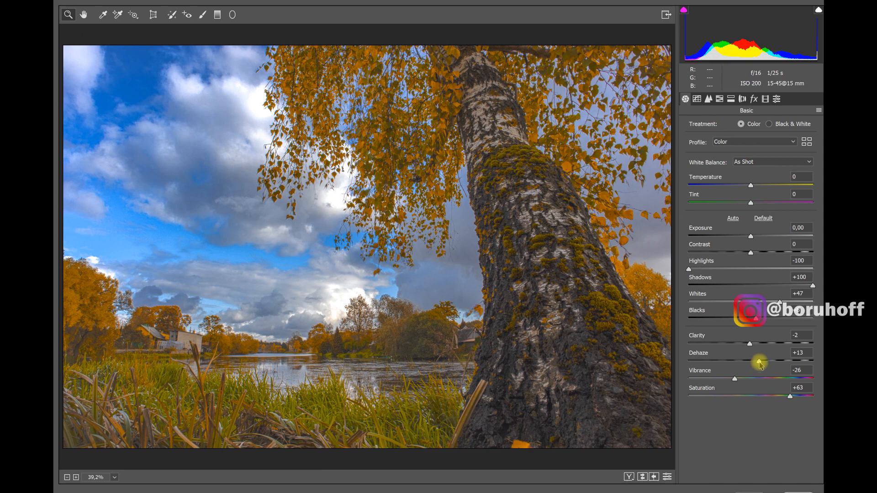
mouse_move(759, 364)
mouse_down()
mouse_move(780, 365)
mouse_move(771, 363)
mouse_up()
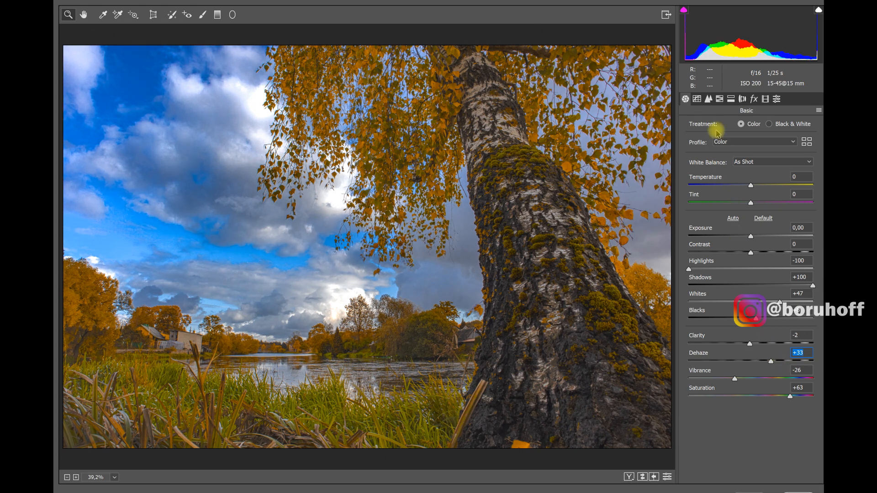
- Set the sharpening amount to 28 with radius 1,2, and add grain with an amount of 5
click(708, 99)
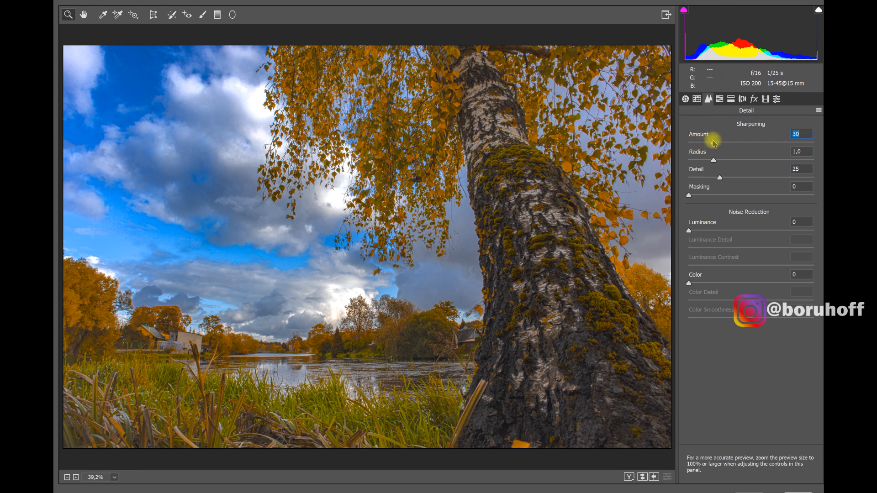
drag(714, 143, 725, 167)
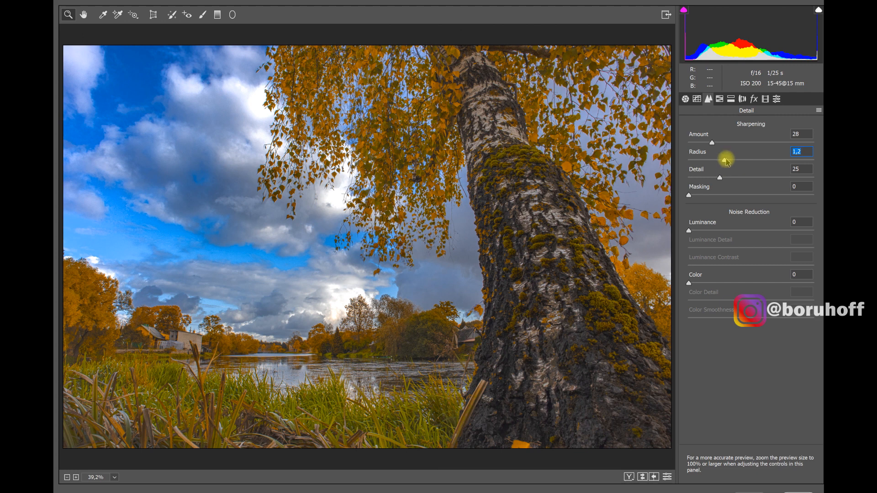
click(753, 100)
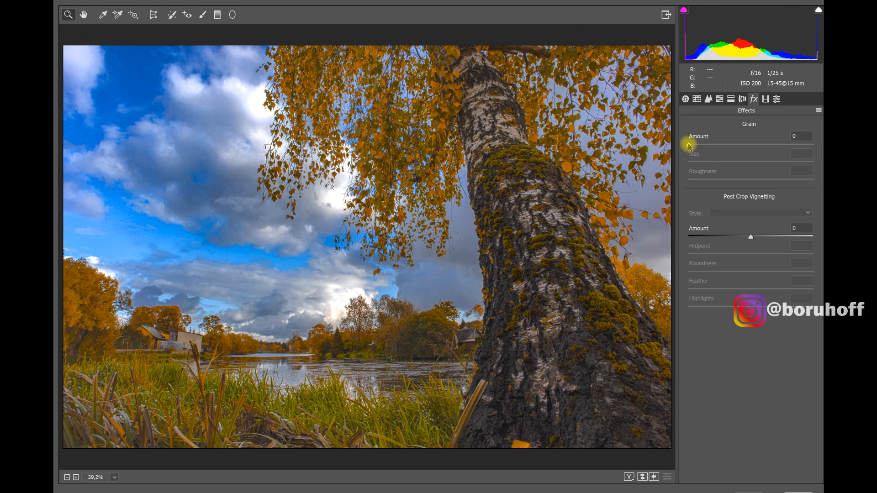
drag(688, 146, 693, 145)
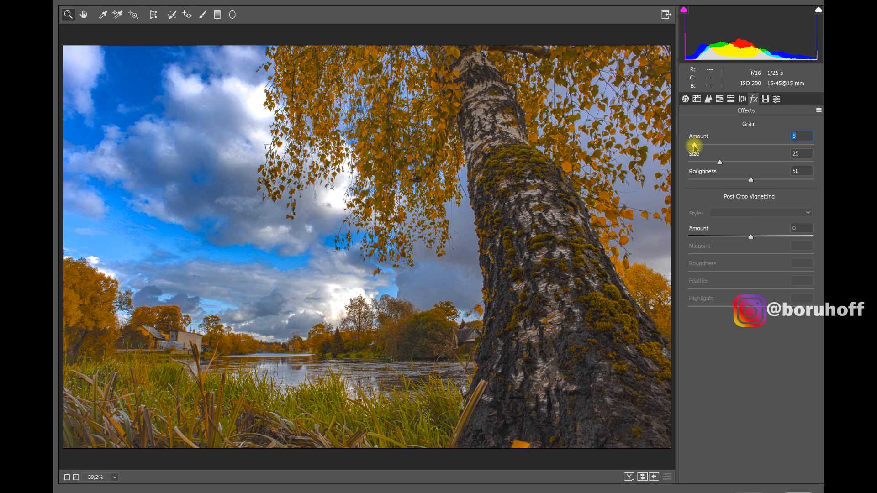
- Add a dark post-crop vignette in Color Priority style with an amount of -33
click(750, 237)
drag(750, 237, 739, 238)
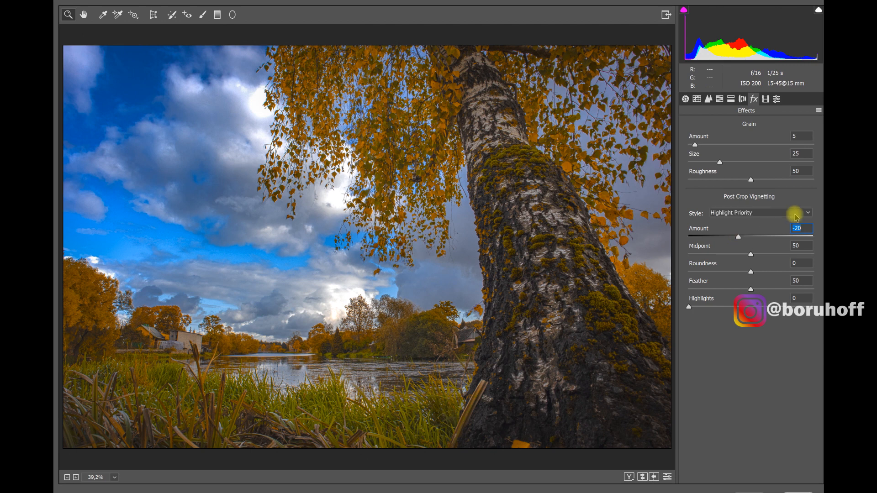
click(808, 213)
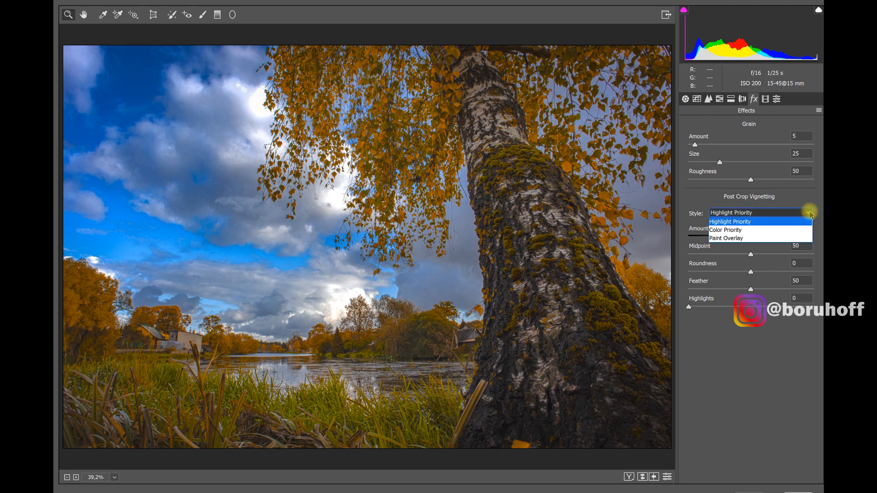
click(772, 230)
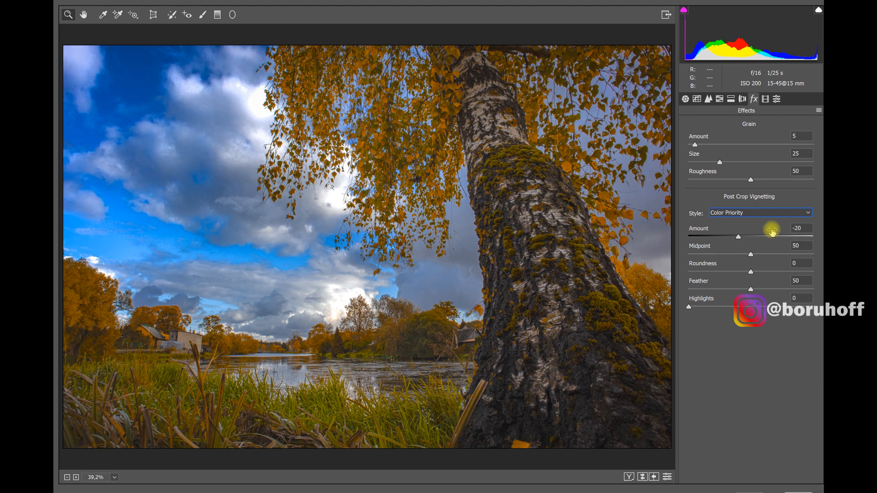
drag(737, 237, 728, 236)
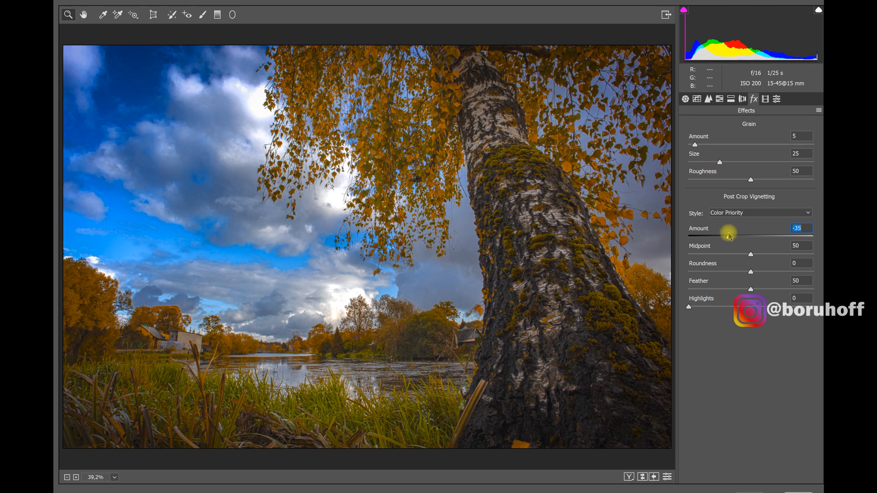
drag(729, 236, 731, 237)
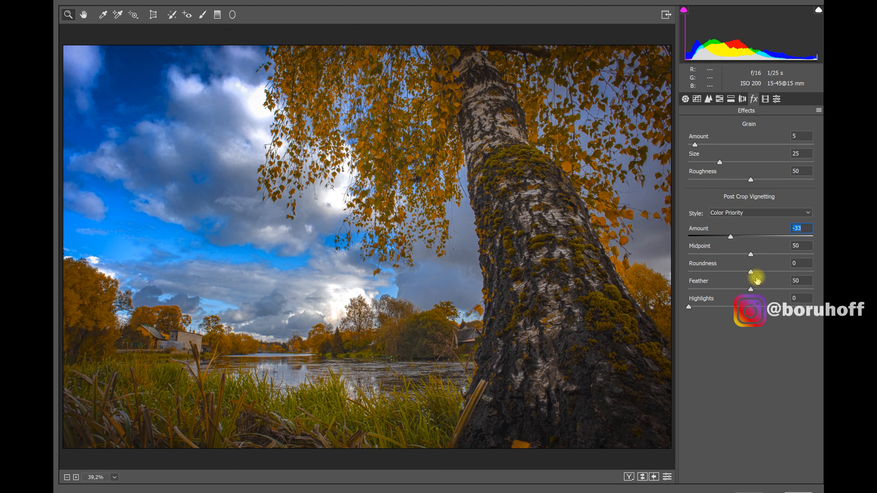
- Refine the post-crop vignette with roundness +37, midpoint 60 and amount -43
drag(752, 274, 775, 275)
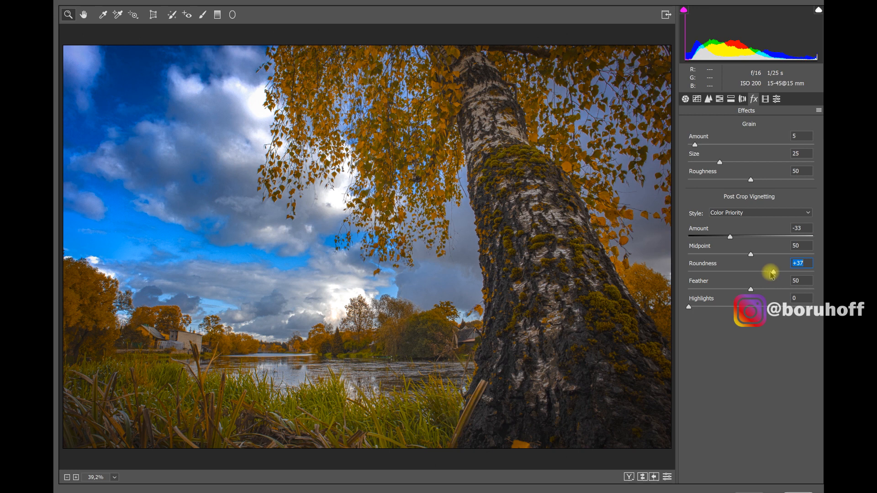
click(751, 255)
drag(752, 257, 764, 257)
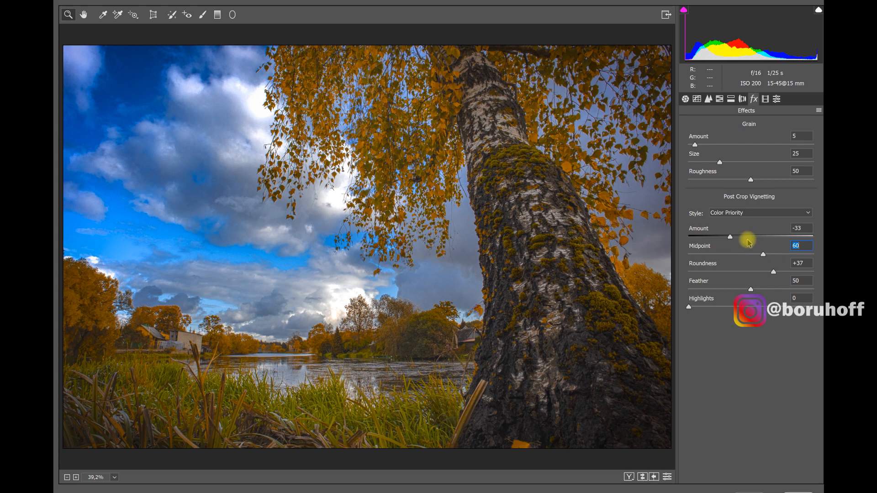
click(729, 237)
drag(729, 237, 726, 236)
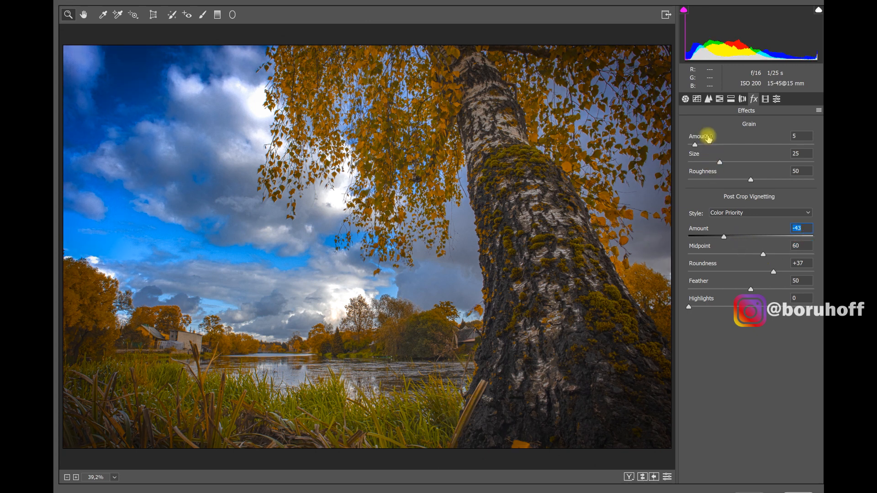
- Reduce the HSL saturation of Blues to -28
click(719, 100)
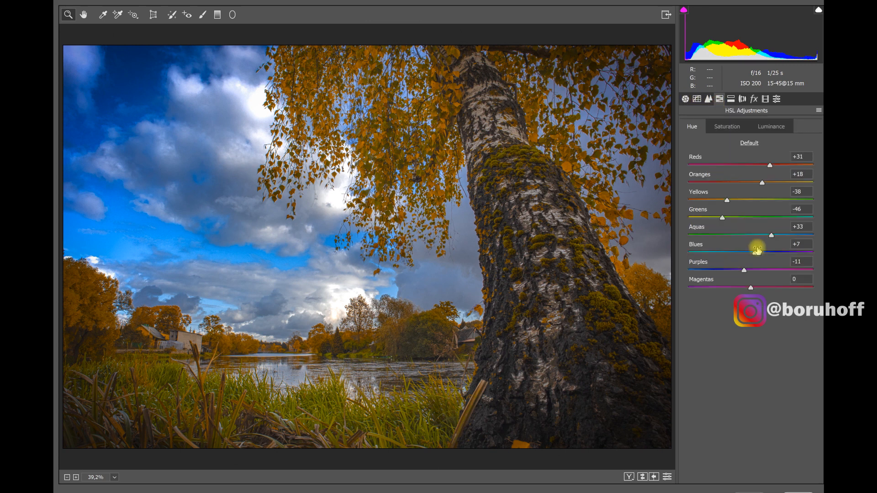
click(727, 126)
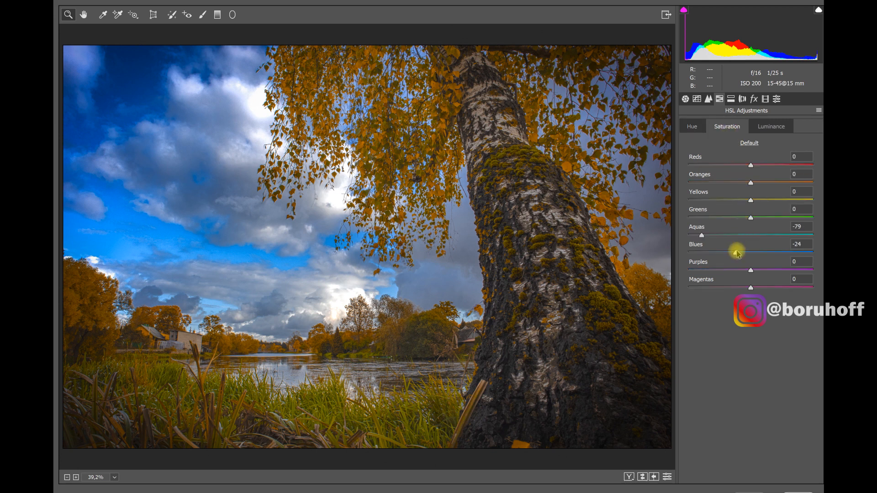
drag(736, 253, 734, 254)
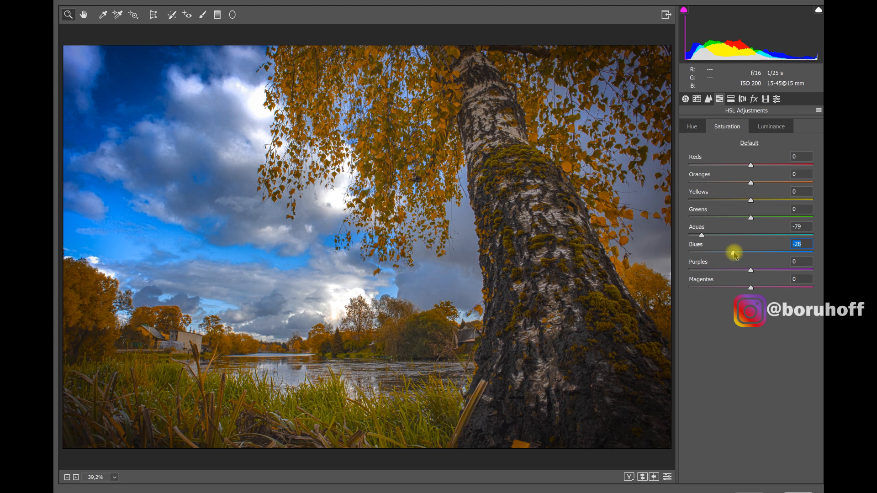
- Apply the Camera Raw edits to Layer 1 and toggle its visibility to compare it with the original background
click(685, 98)
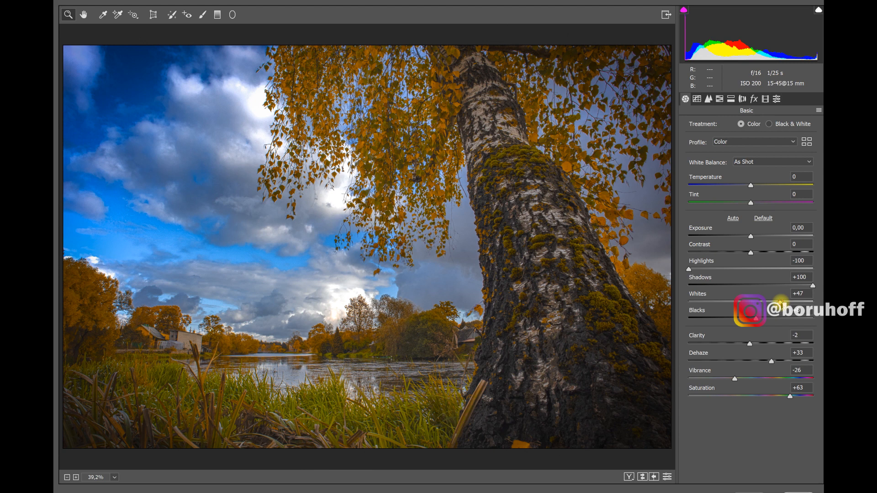
drag(780, 303, 779, 304)
click(792, 492)
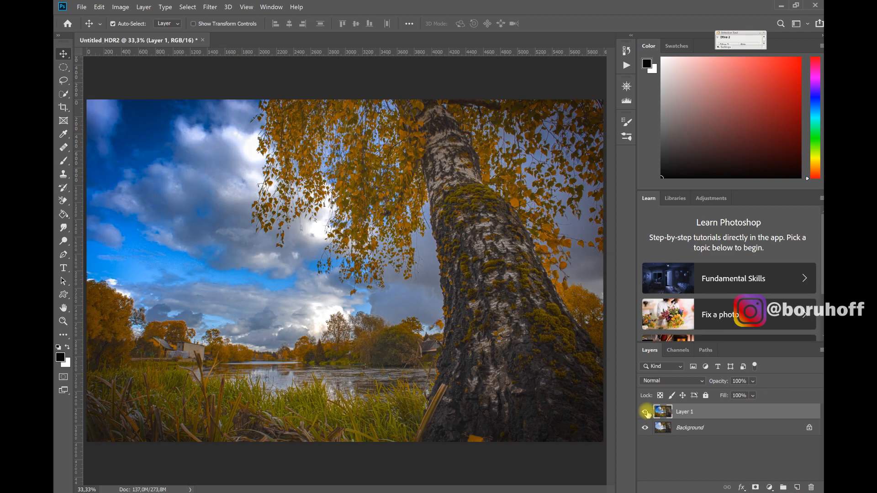
click(645, 413)
click(646, 413)
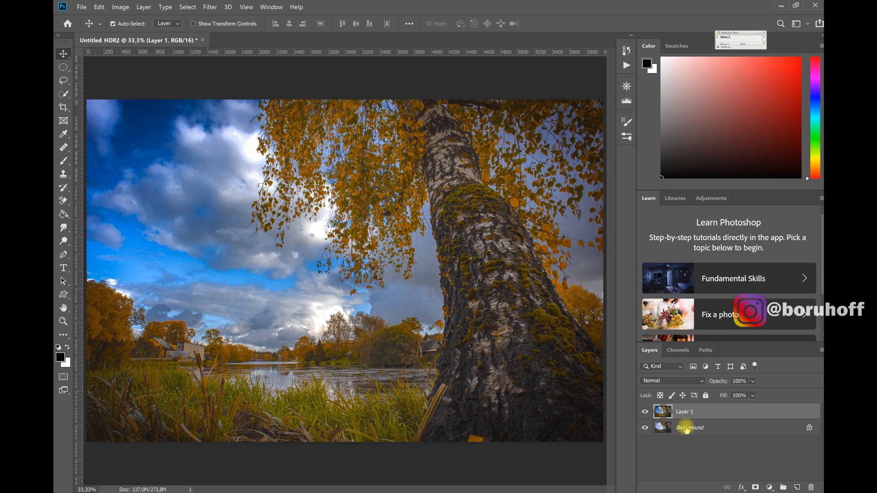
- Flatten the image into a single background layer and save the document
right_click(687, 430)
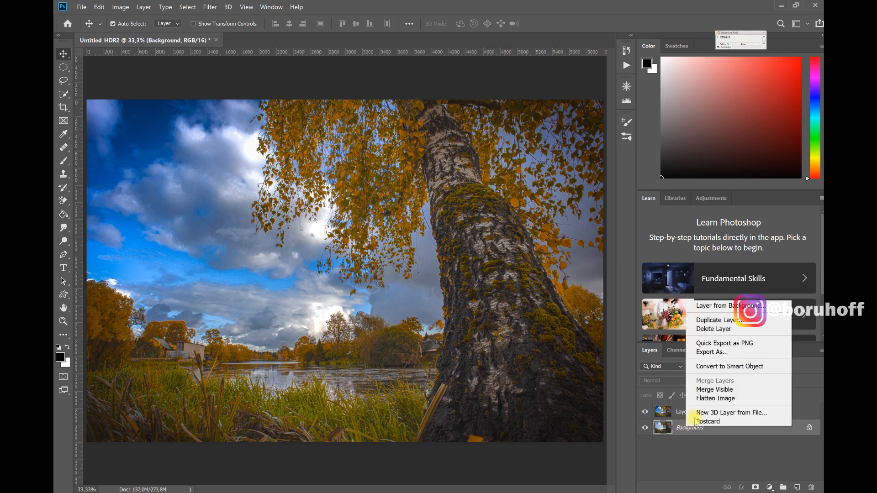
click(711, 398)
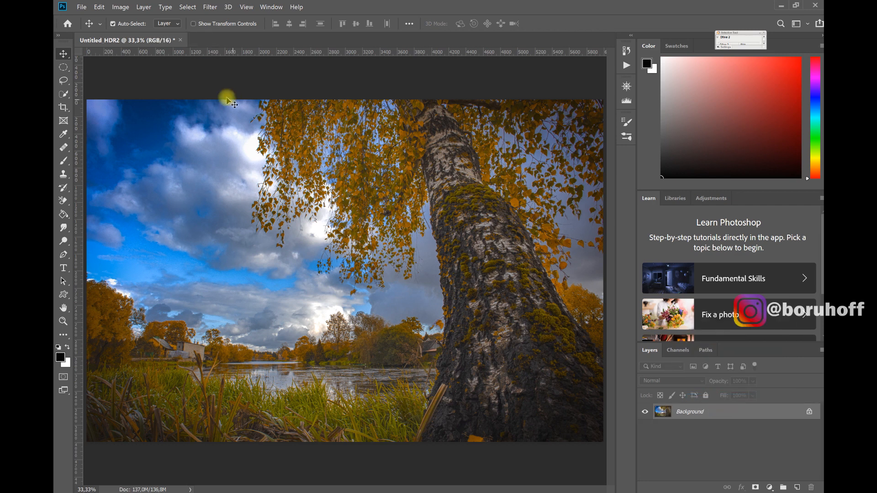
click(82, 7)
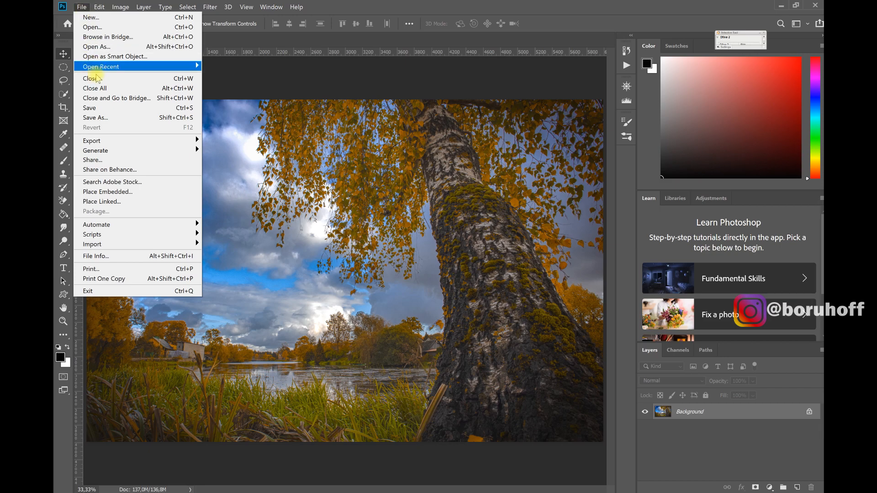
click(102, 108)
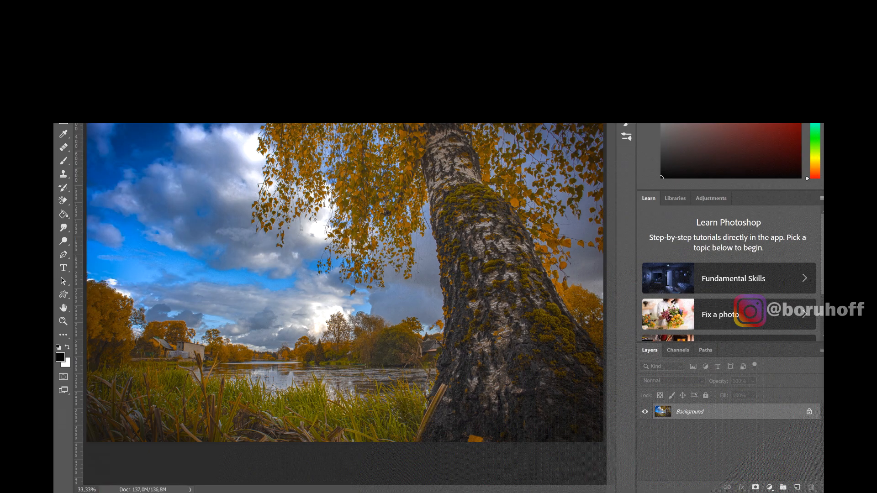